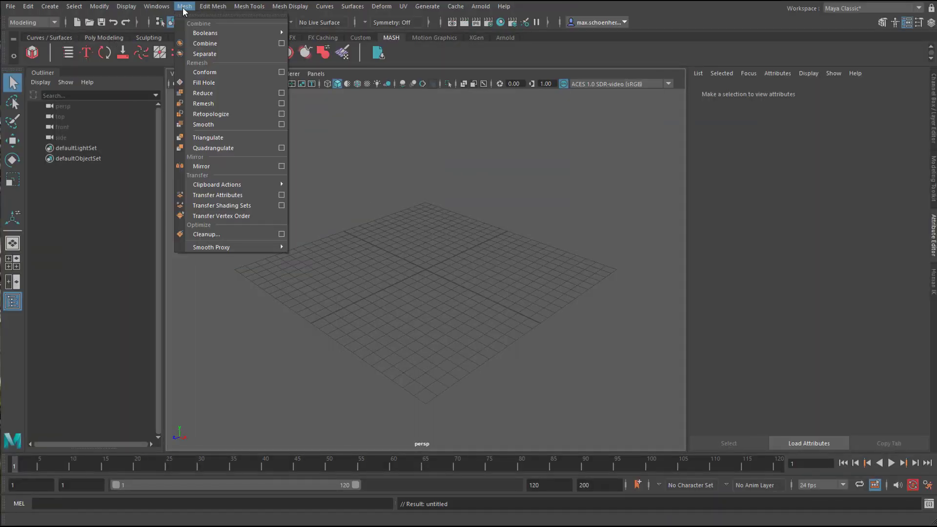
- Switch from the Modeling menu set to FX and view the MASH commands
{"action": "mouse_move", "coordinate": [213, 34]}
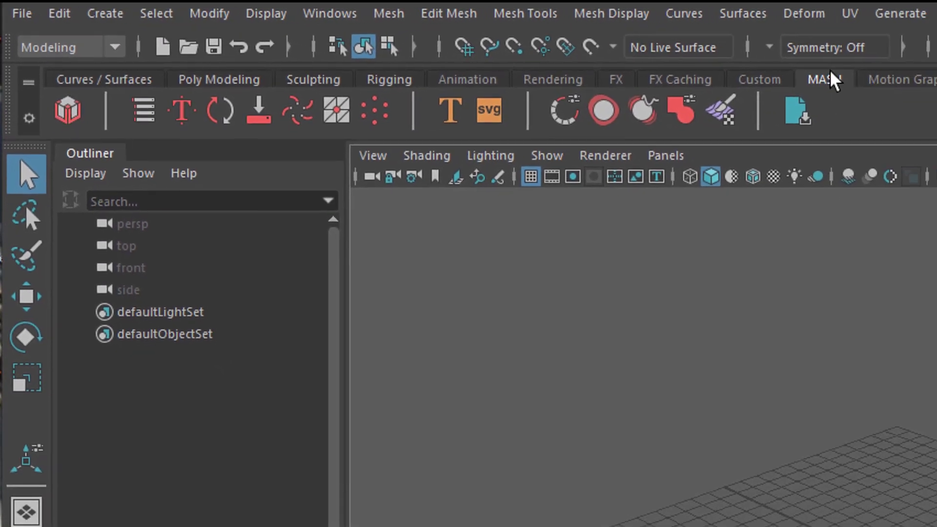
{"action": "left_click", "coordinate": [111, 49]}
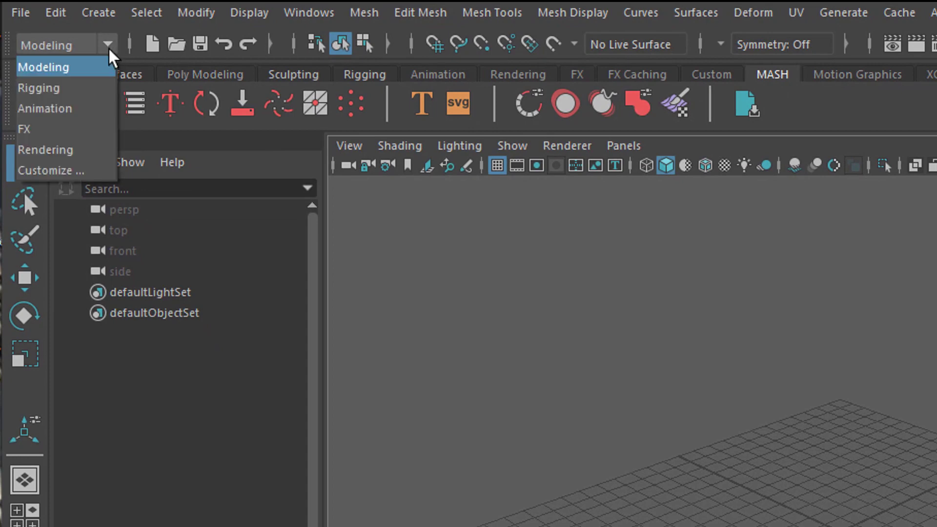
{"action": "left_click", "coordinate": [70, 131]}
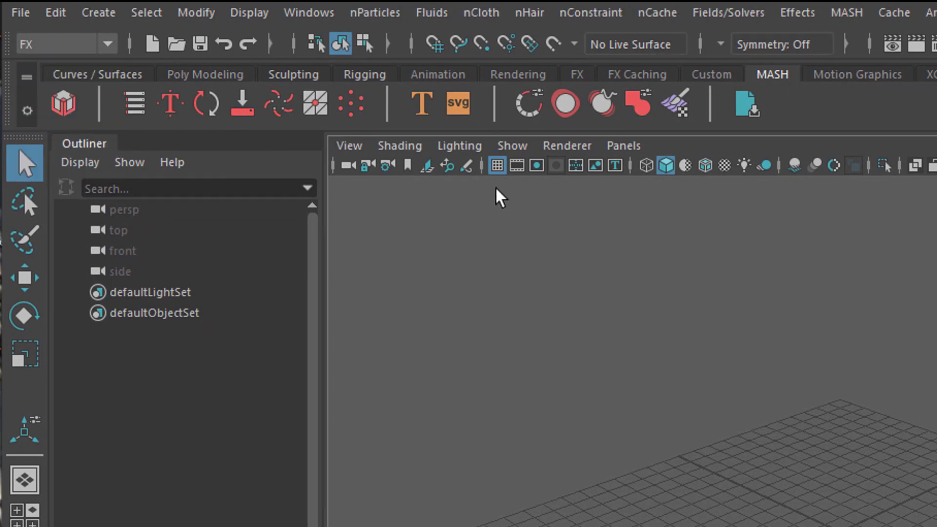
{"action": "left_click", "coordinate": [853, 15]}
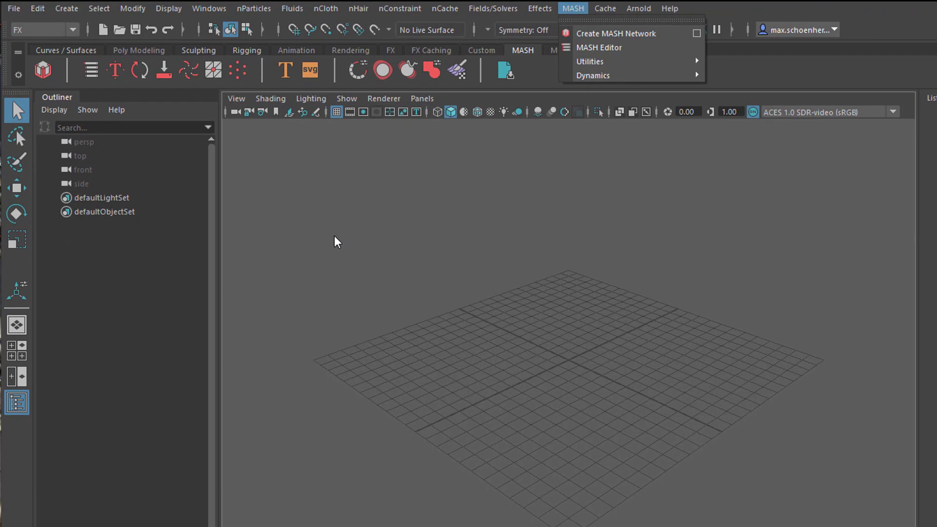
{"action": "left_click", "coordinate": [334, 236]}
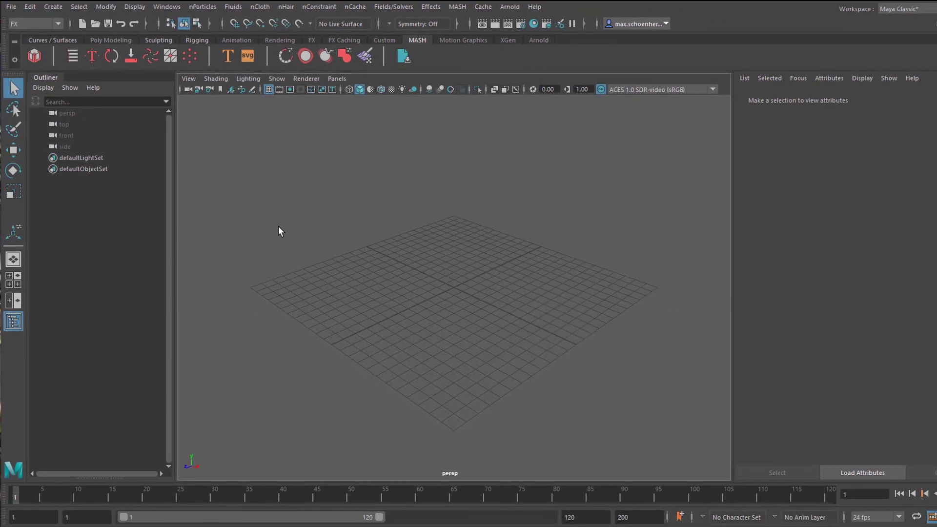
- Create a polygon cube shifted slightly from the origin along negative X and freeze its transformations
{"action": "left_click", "coordinate": [111, 41]}
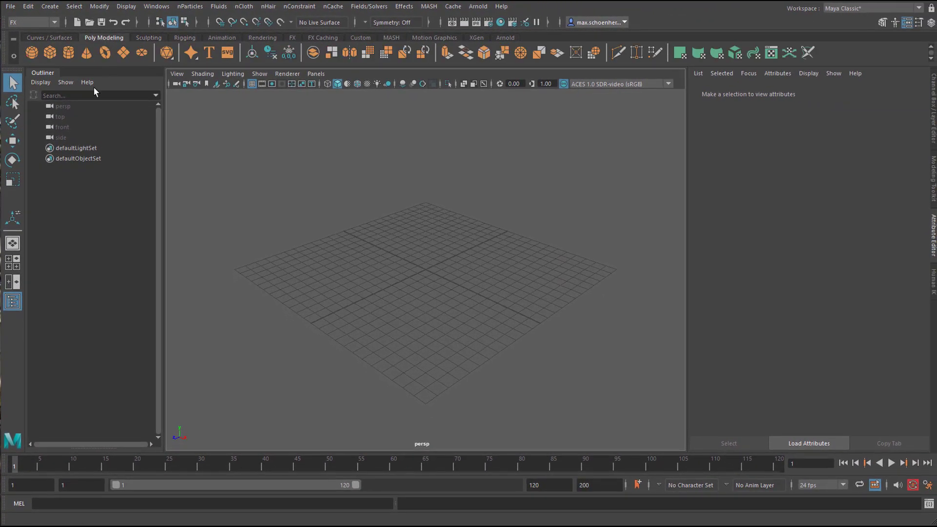
{"action": "left_click", "coordinate": [52, 57]}
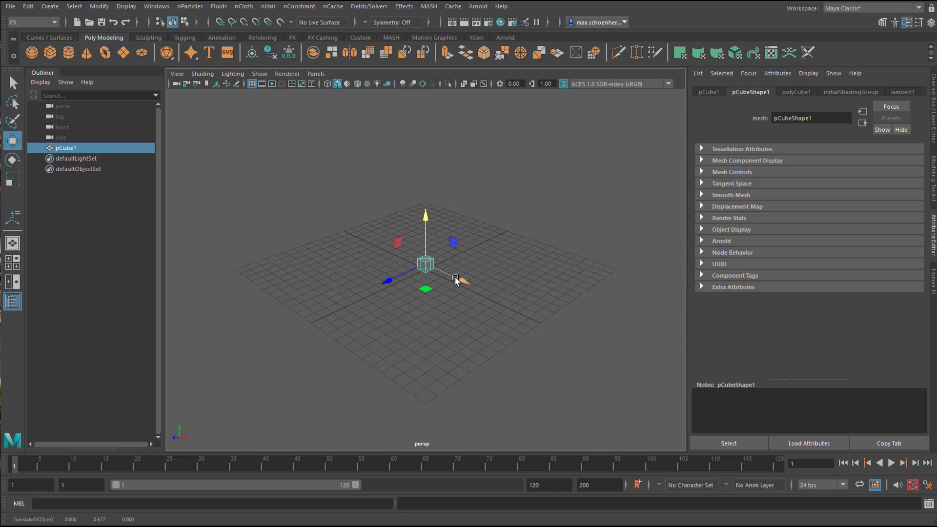
{"action": "left_click", "coordinate": [100, 6]}
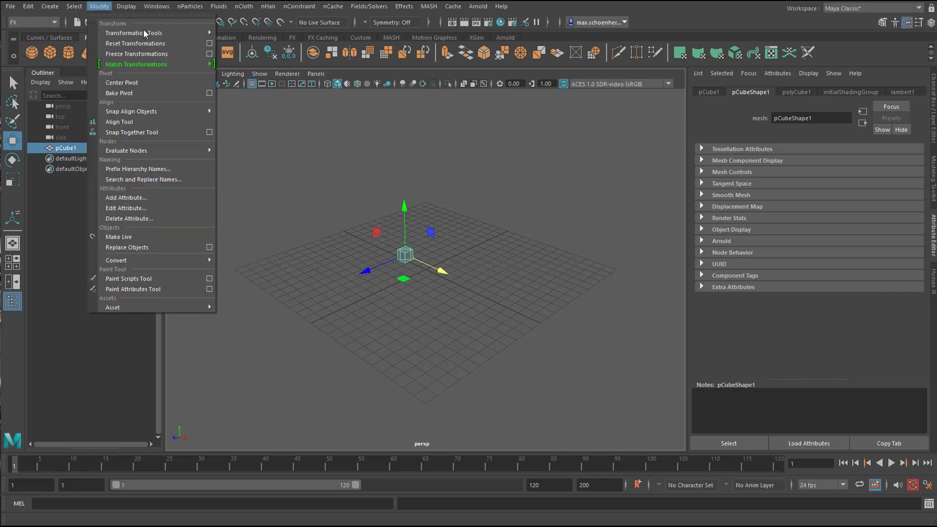
{"action": "left_click", "coordinate": [140, 54]}
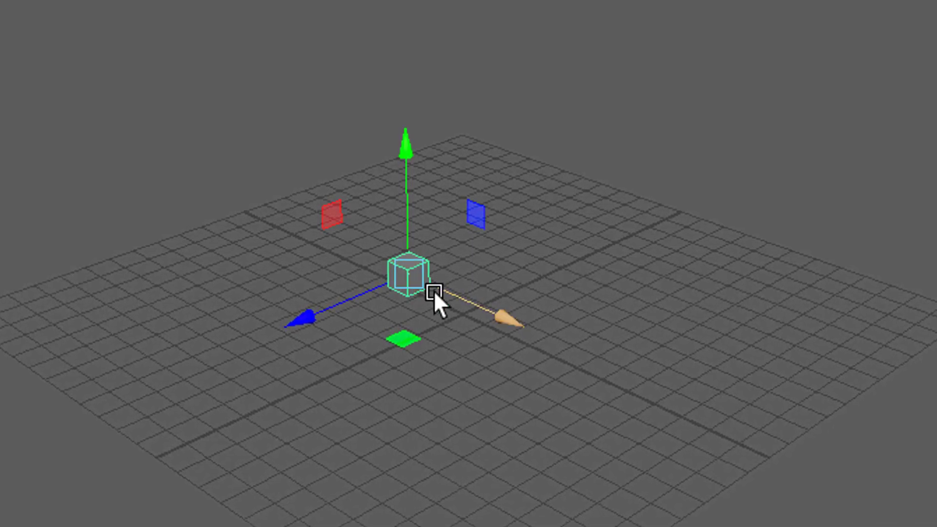
{"action": "left_click", "coordinate": [505, 317]}
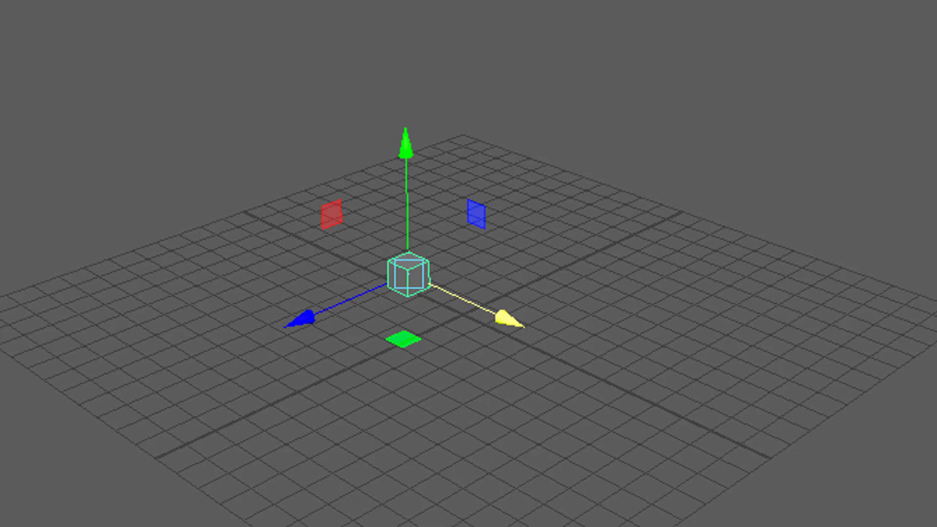
- Create a MASH network from the cube
{"action": "left_click", "coordinate": [432, 6]}
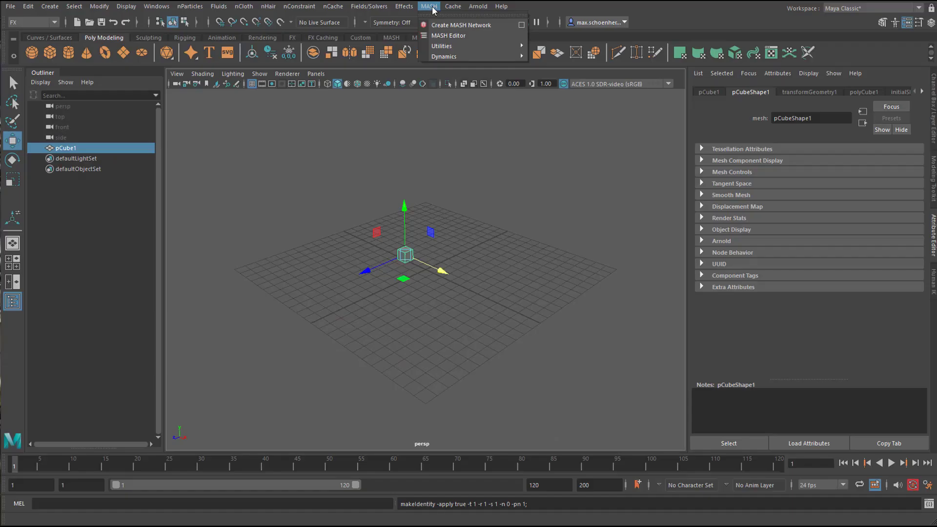
{"action": "left_click", "coordinate": [472, 25]}
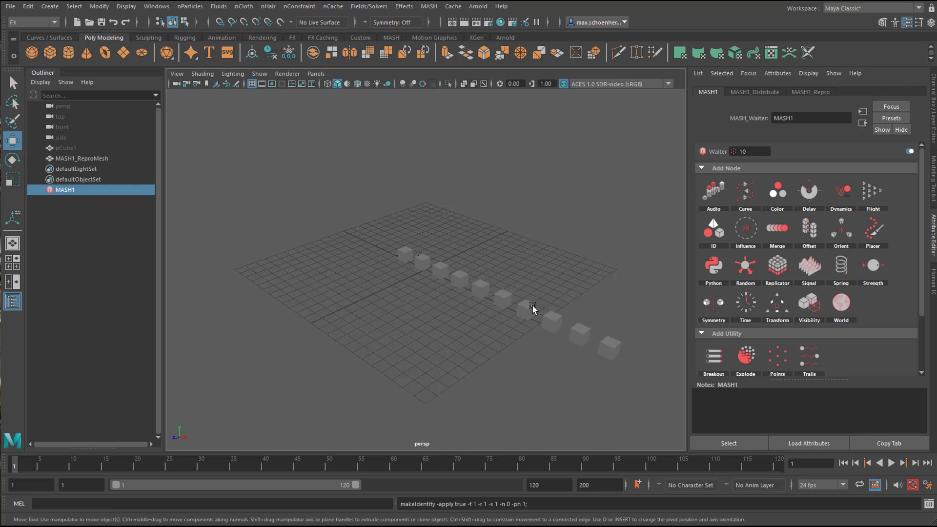
{"action": "middle_click_drag", "start_coordinate": [533, 308], "coordinate": [472, 270], "text": "alt"}
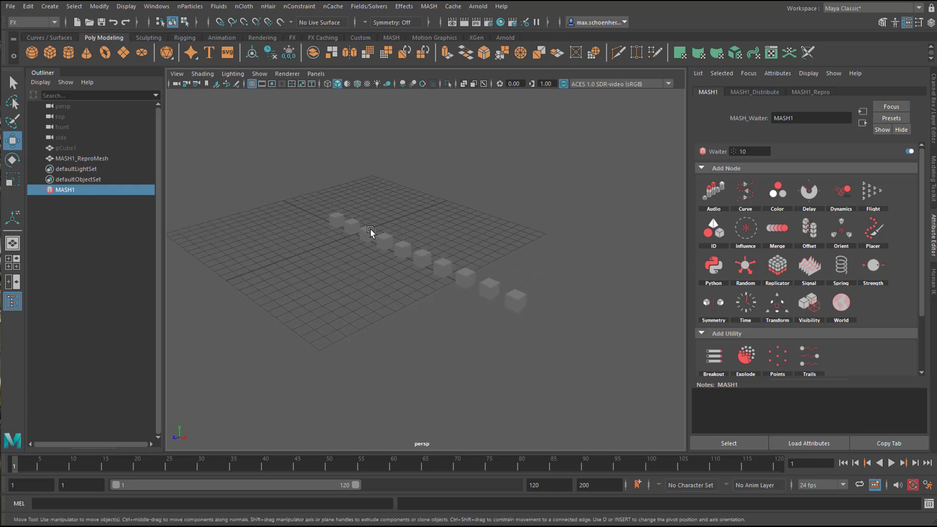
- Assign a new Lambert material to the original cube of the MASH network
{"action": "left_click", "coordinate": [69, 147]}
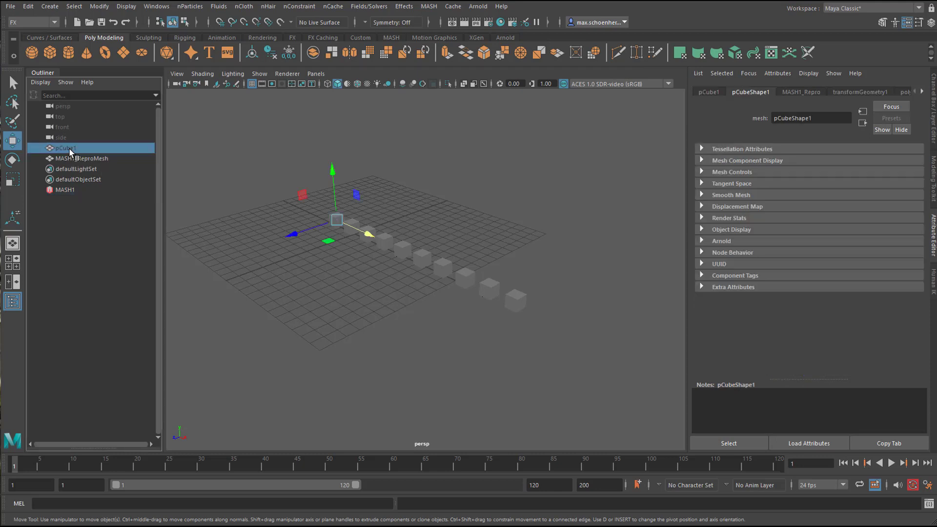
{"action": "right_click", "coordinate": [336, 220]}
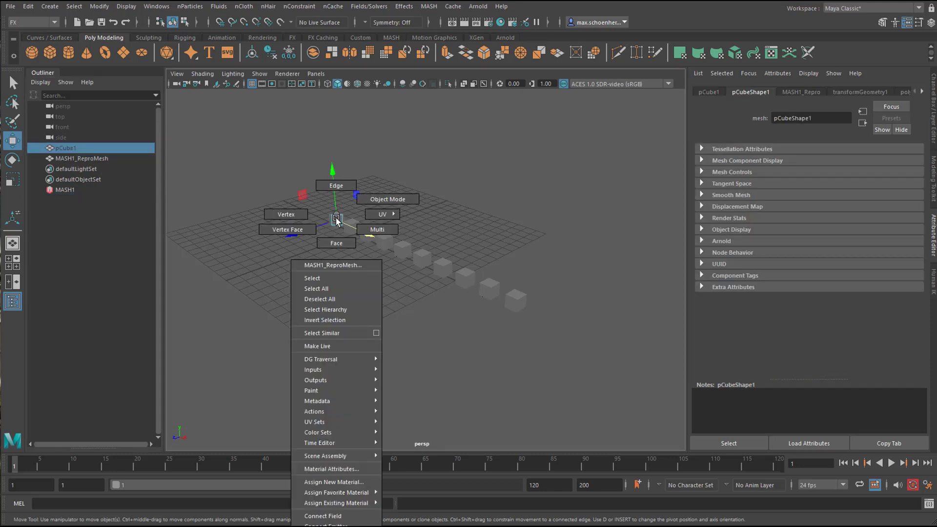
{"action": "left_click", "coordinate": [348, 482]}
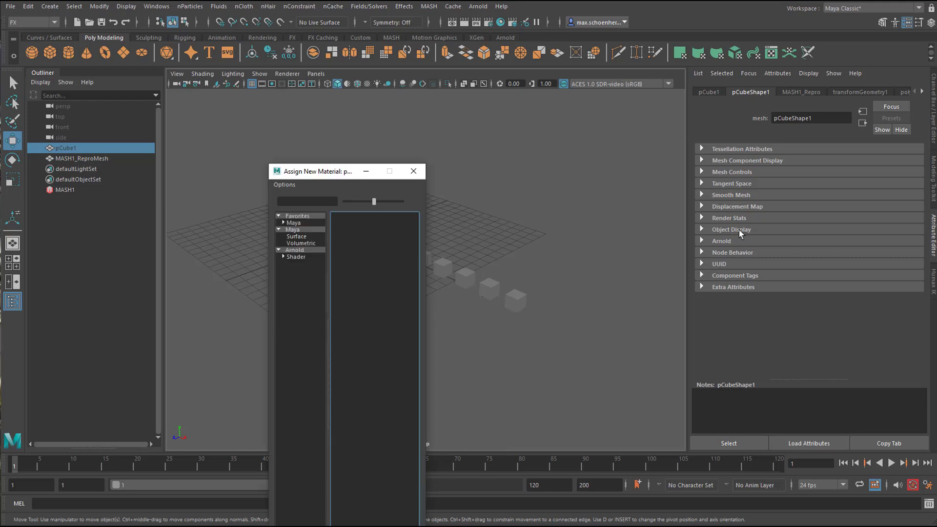
{"action": "left_click", "coordinate": [303, 231]}
{"action": "left_click", "coordinate": [368, 305]}
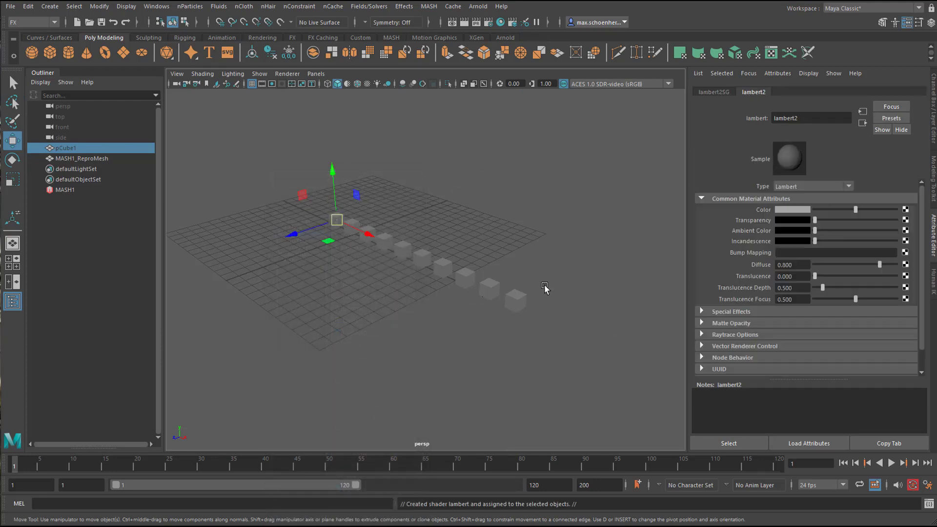
- Set the cube's Lambert colour to teal, with hue about 181, saturation 0.588 and value 0.578
{"action": "left_click", "coordinate": [794, 211]}
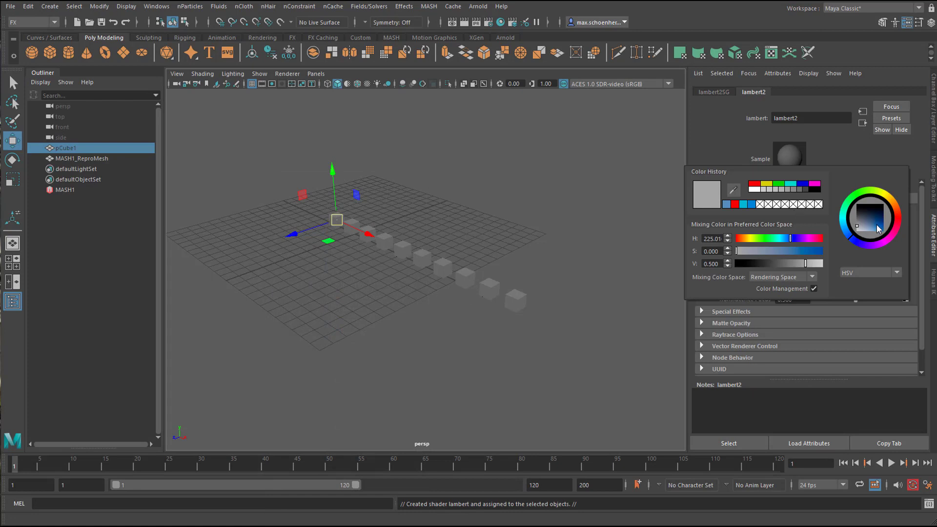
{"action": "left_click_drag", "start_coordinate": [877, 226], "coordinate": [865, 230]}
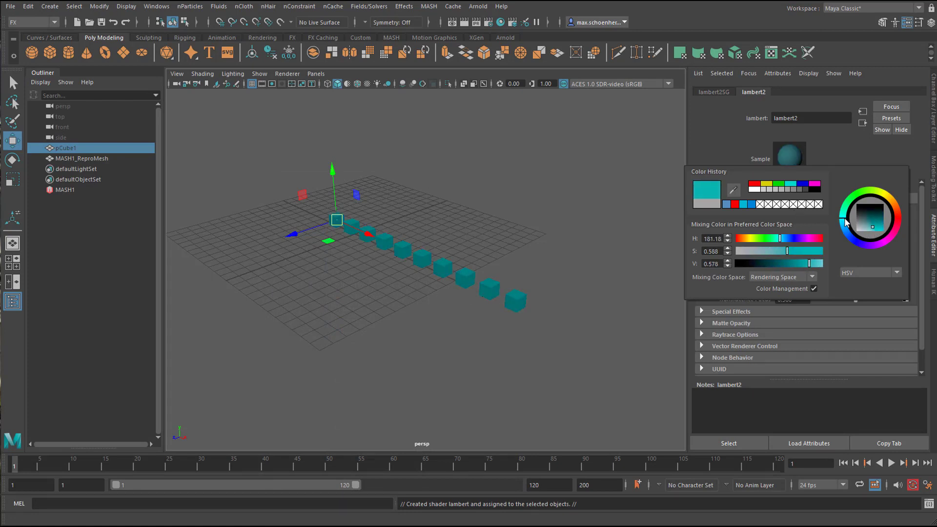
{"action": "mouse_move", "coordinate": [477, 303]}
{"action": "left_mouse_down", "text": "alt"}
{"action": "mouse_move", "coordinate": [502, 317]}
{"action": "mouse_move", "coordinate": [569, 307]}
{"action": "mouse_move", "coordinate": [501, 324]}
{"action": "mouse_move", "coordinate": [488, 317]}
{"action": "left_mouse_up", "text": "alt"}
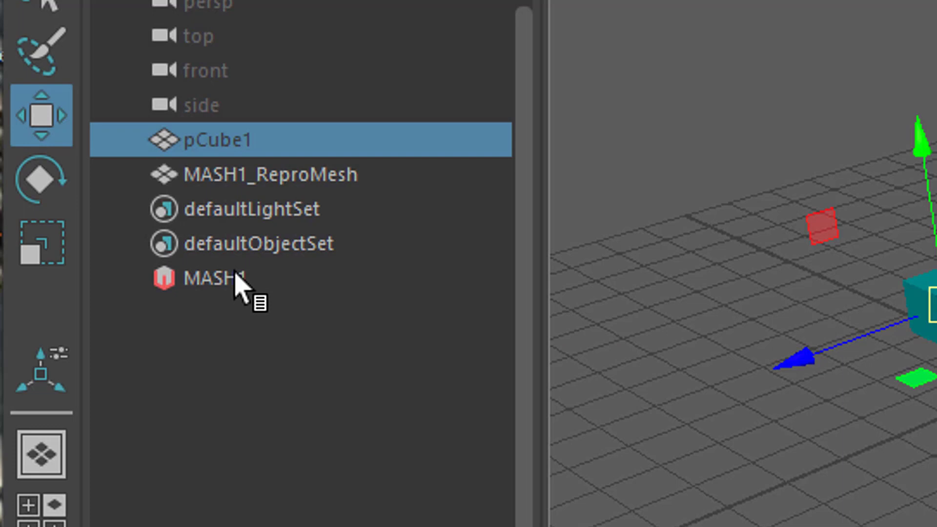
- Set the MASH network's Distribute node to 5 points with a Distance X of about 6.28
{"action": "left_click", "coordinate": [68, 191]}
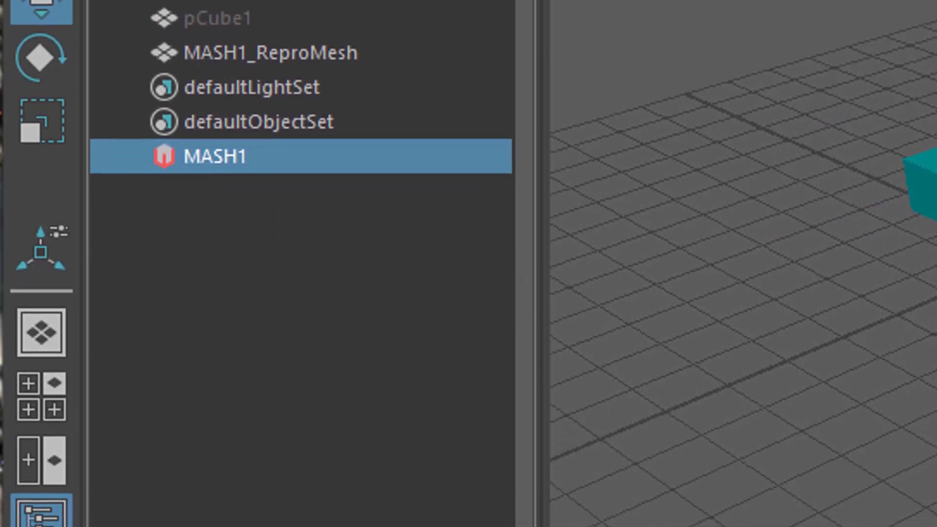
{"action": "left_click", "coordinate": [53, 466]}
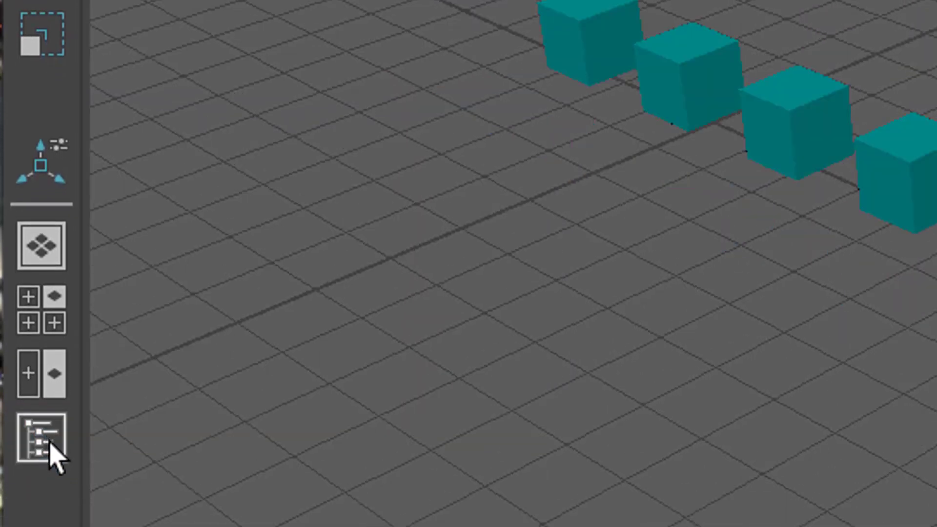
{"action": "left_click", "coordinate": [52, 466]}
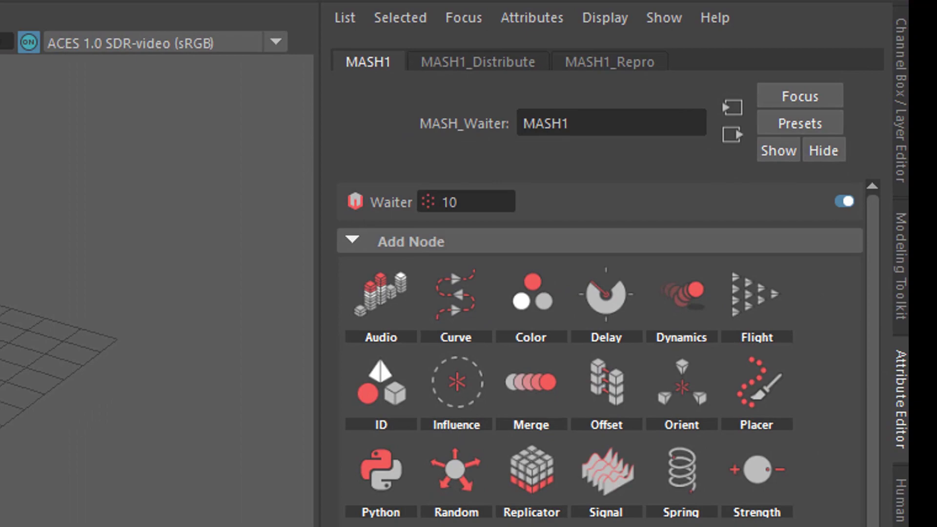
{"action": "left_click", "coordinate": [615, 77]}
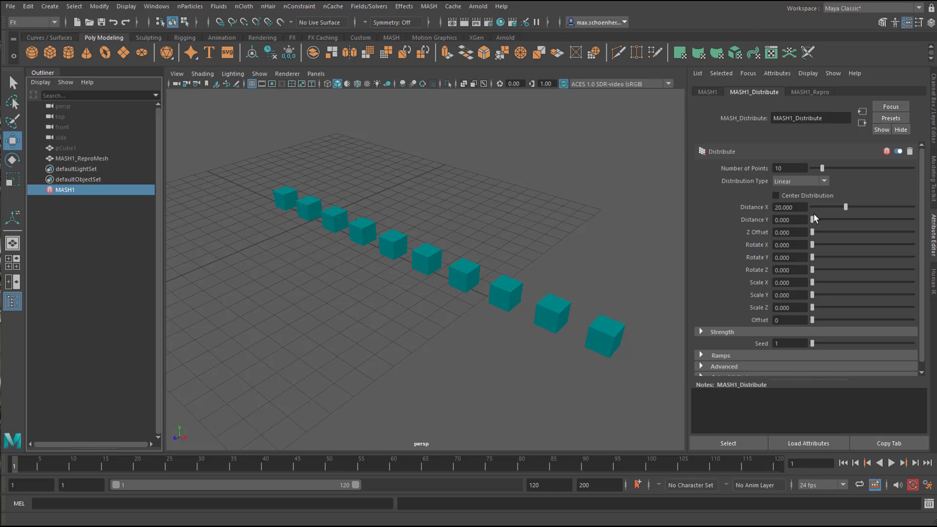
{"action": "left_click_drag", "start_coordinate": [846, 209], "coordinate": [844, 210]}
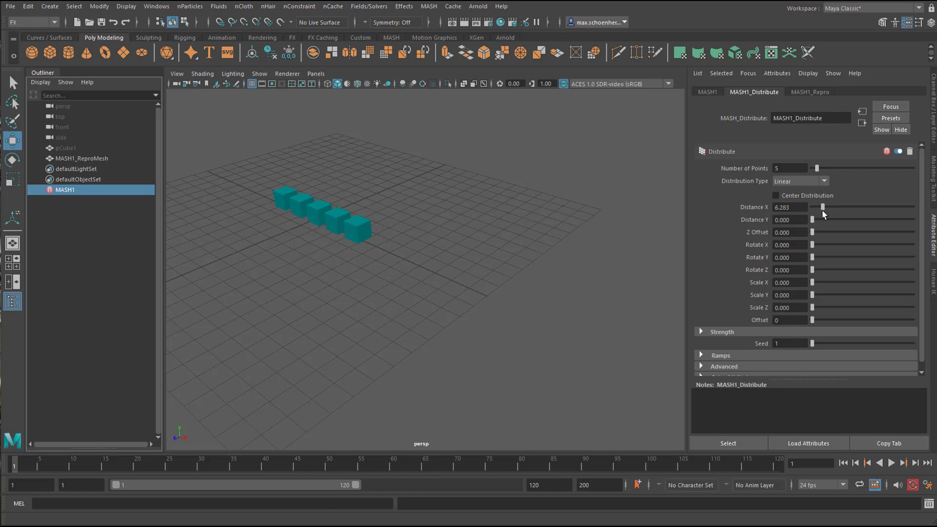
{"action": "left_click_drag", "start_coordinate": [584, 289], "coordinate": [605, 305], "text": "alt"}
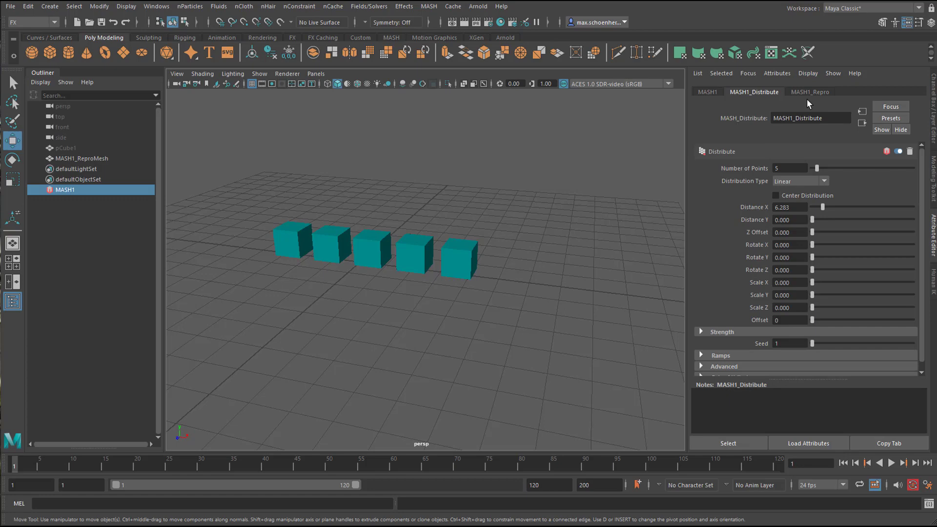
- Add a Signal node to the MASH network
{"action": "left_click", "coordinate": [710, 92]}
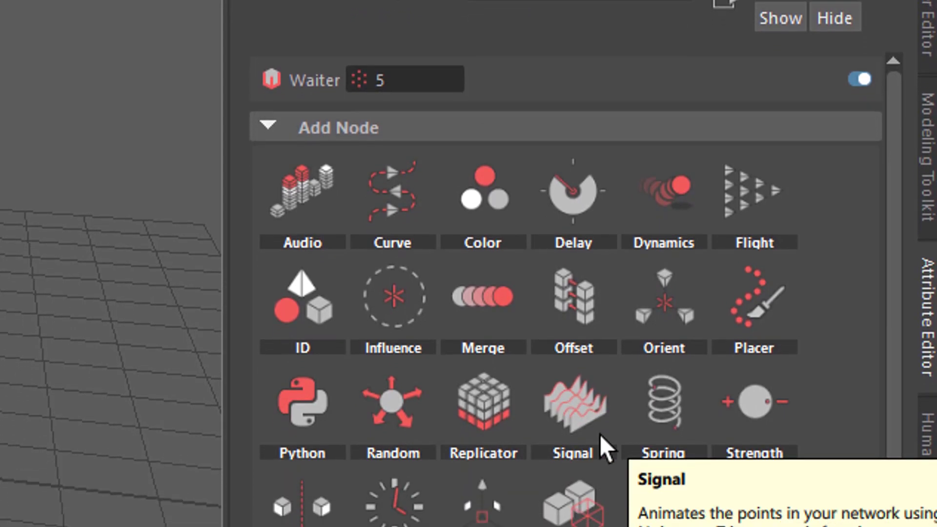
{"action": "right_click", "coordinate": [567, 410]}
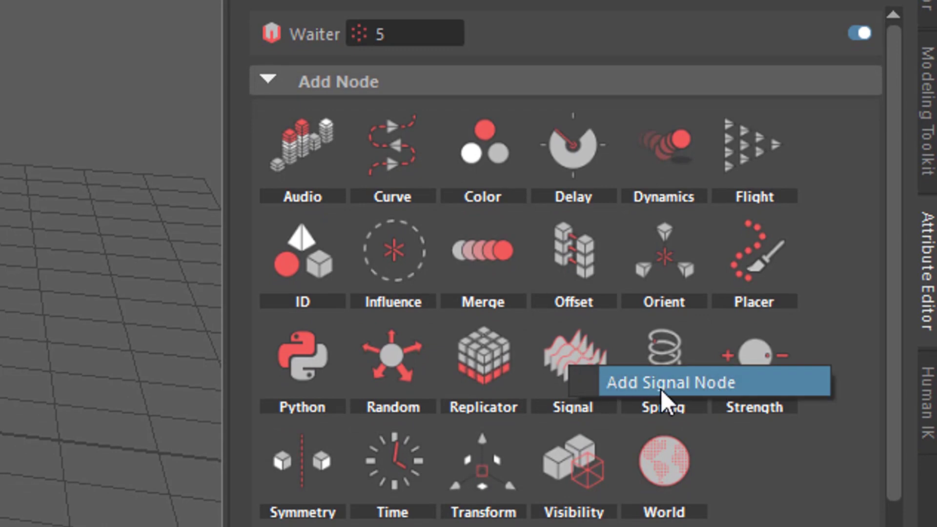
{"action": "left_click", "coordinate": [719, 386]}
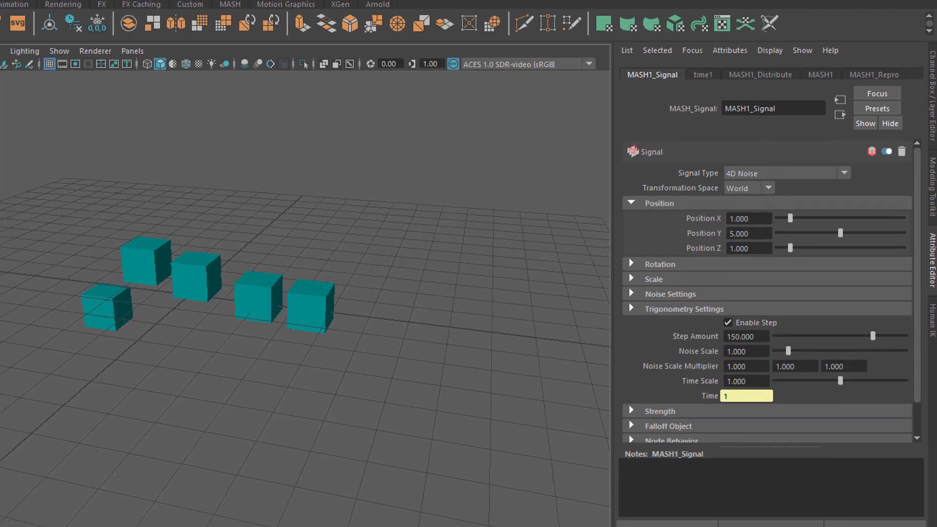
- Play the animation and examine from several angles how the Signal node moves the cubes
{"action": "left_click", "coordinate": [870, 478]}
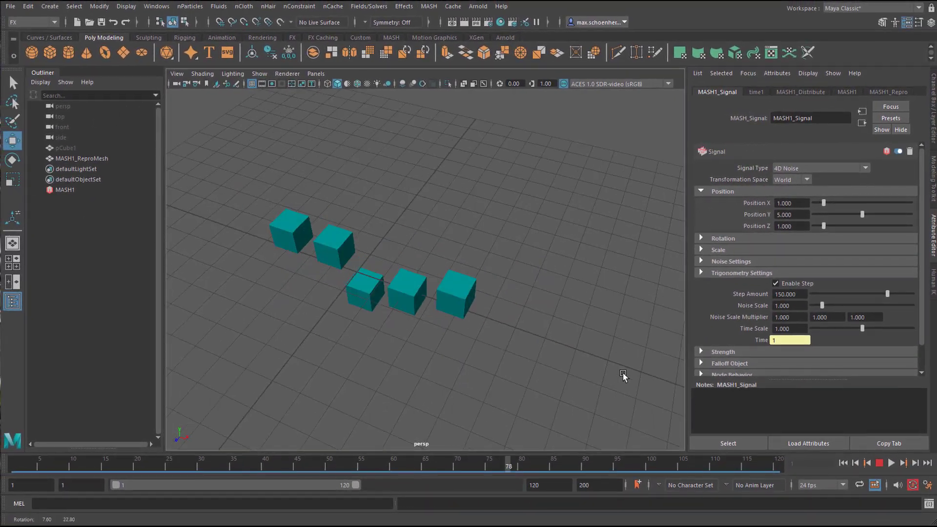
{"action": "left_click_drag", "start_coordinate": [631, 362], "coordinate": [636, 361], "text": "alt"}
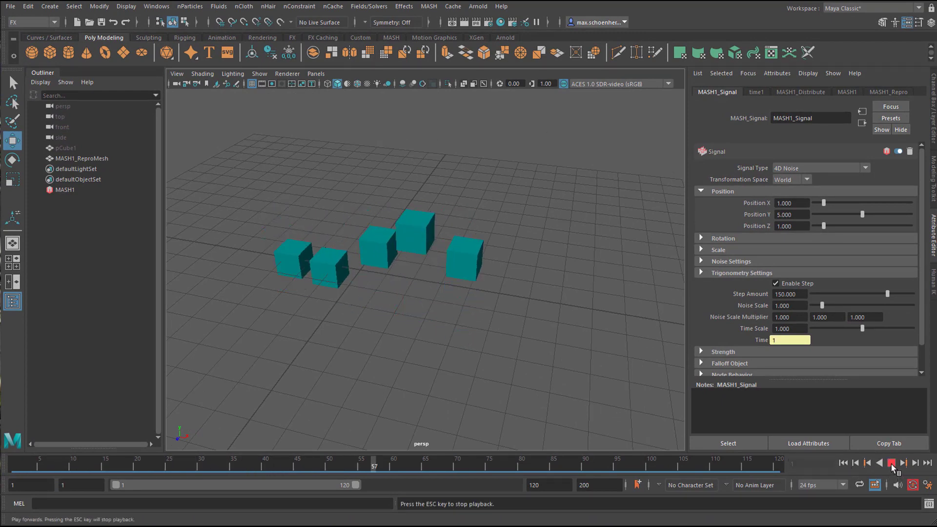
{"action": "left_click", "coordinate": [891, 464]}
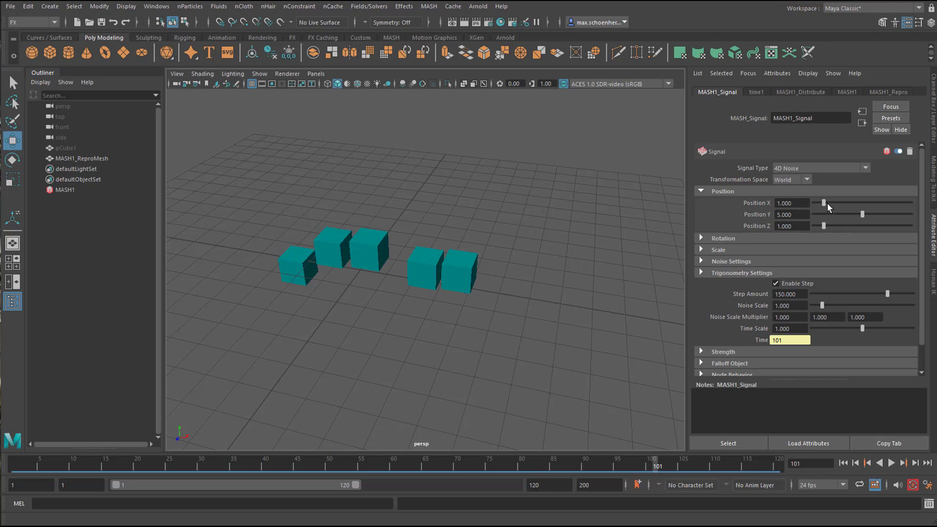
- Set the Signal node's Position X to about 0.71 and play the animation again
{"action": "mouse_move", "coordinate": [827, 203]}
{"action": "left_mouse_down"}
{"action": "mouse_move", "coordinate": [845, 203]}
{"action": "mouse_move", "coordinate": [821, 207]}
{"action": "left_mouse_up"}
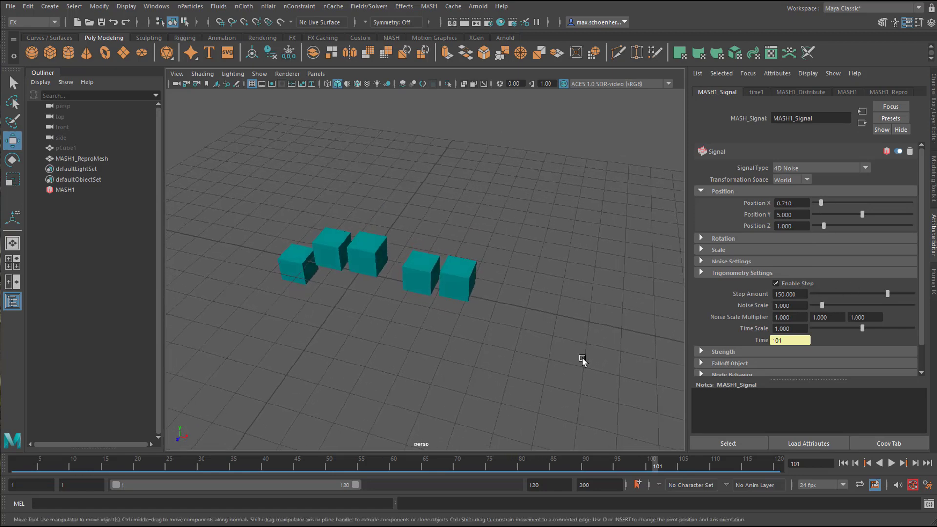
{"action": "left_click", "coordinate": [891, 463]}
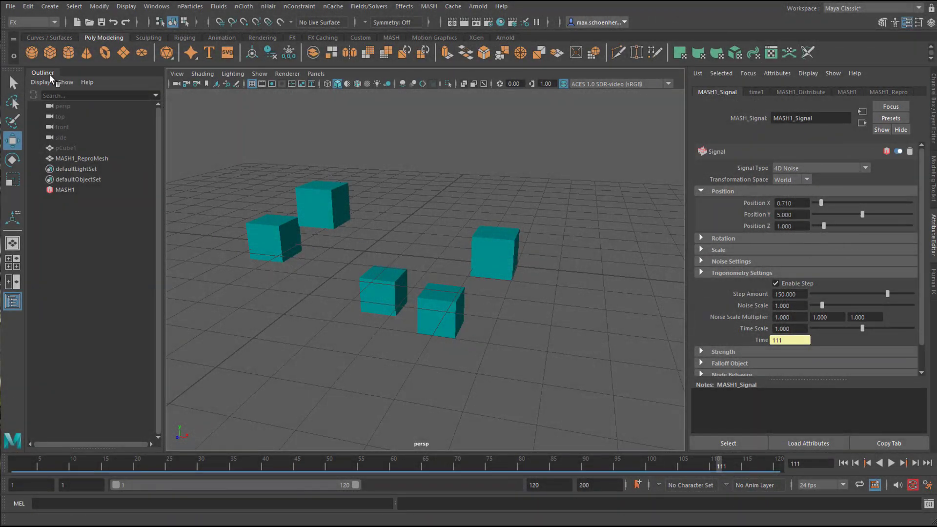
- Create a polygon sphere and scale it up uniformly until it encloses most of the cubes
{"action": "left_click", "coordinate": [32, 53]}
{"action": "key", "text": "r"}
{"action": "left_click_drag", "start_coordinate": [364, 251], "coordinate": [542, 283]}
{"action": "left_click_drag", "start_coordinate": [517, 361], "coordinate": [488, 359], "text": "alt"}
- Assign a new Lambert material to the large sphere
{"action": "right_click", "coordinate": [363, 131]}
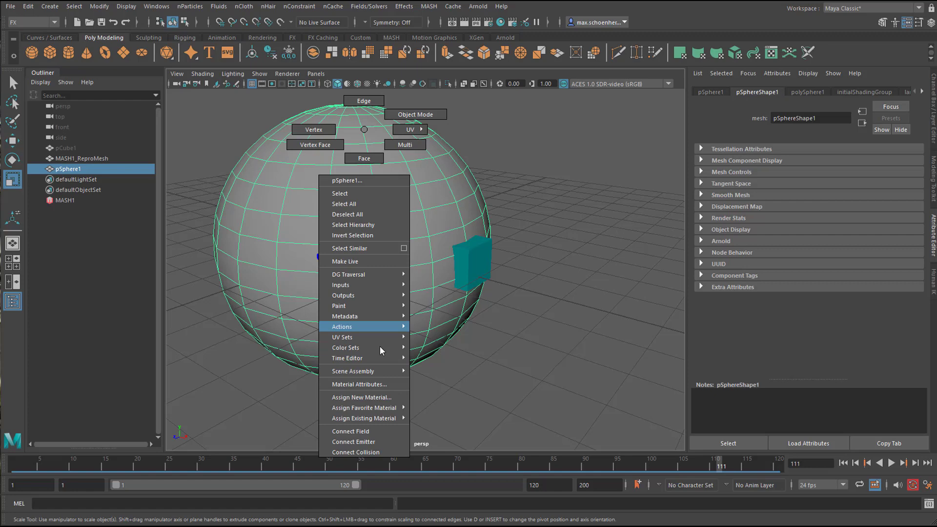
{"action": "left_click", "coordinate": [362, 398]}
{"action": "left_click", "coordinate": [297, 230]}
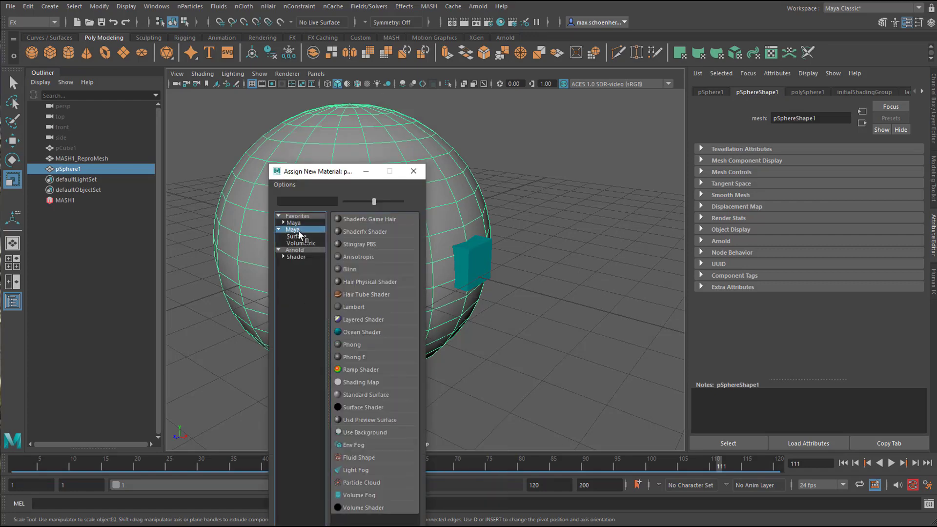
{"action": "left_click", "coordinate": [359, 307]}
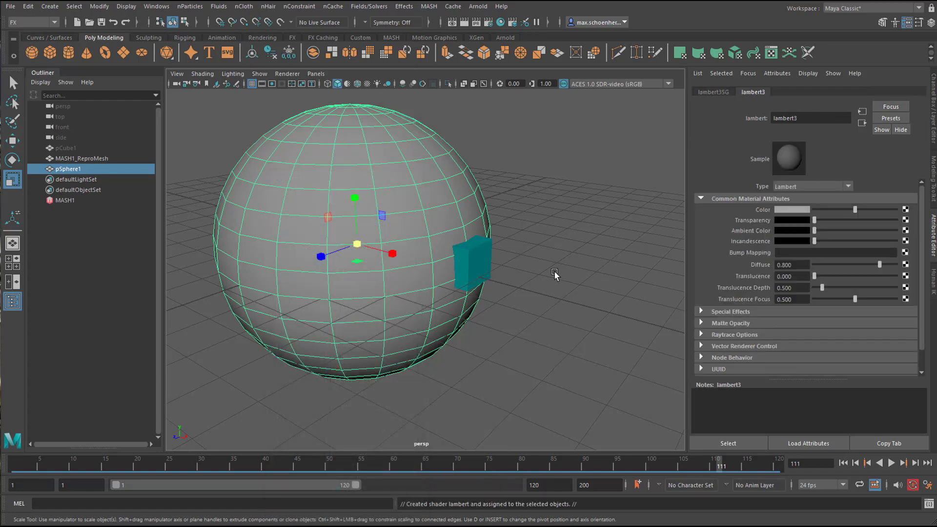
- Give the sphere's Lambert material an orange color with a hue of 13.5
{"action": "left_click", "coordinate": [789, 211]}
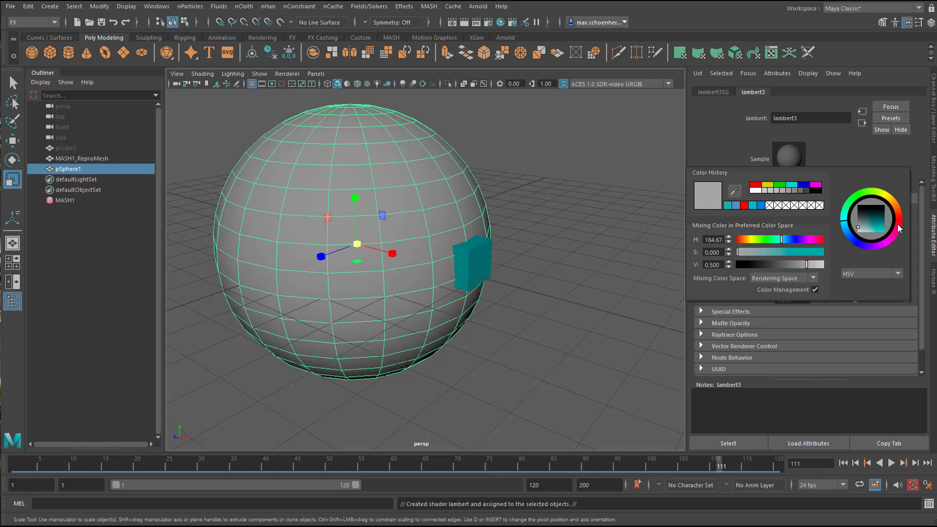
{"action": "left_click_drag", "start_coordinate": [879, 228], "coordinate": [881, 233]}
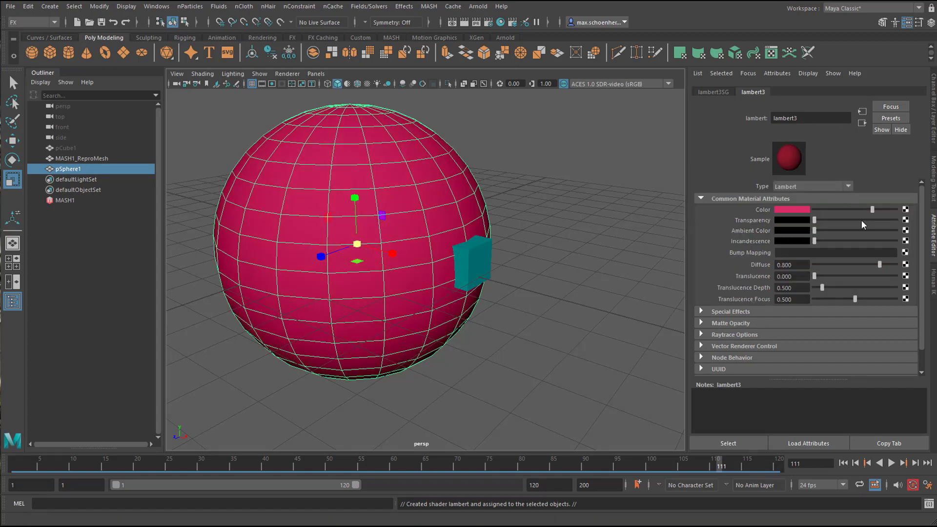
{"action": "left_click", "coordinate": [801, 211]}
{"action": "type", "text": "13.5"}
{"action": "key", "text": "Return"}
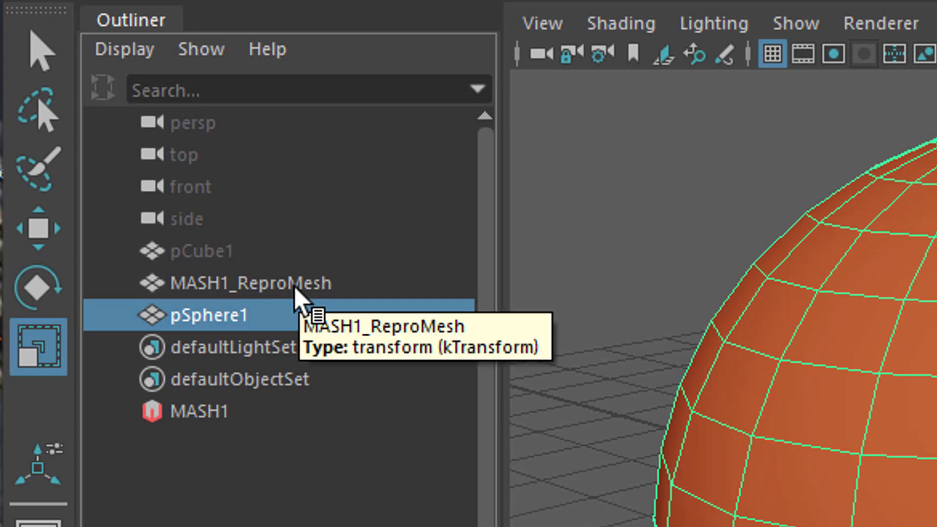
- Apply a Boolean Intersection to the sphere and MASH1_ReproMesh, and inspect the cut cubes from several angles
{"action": "left_click", "coordinate": [295, 289], "text": "ctrl"}
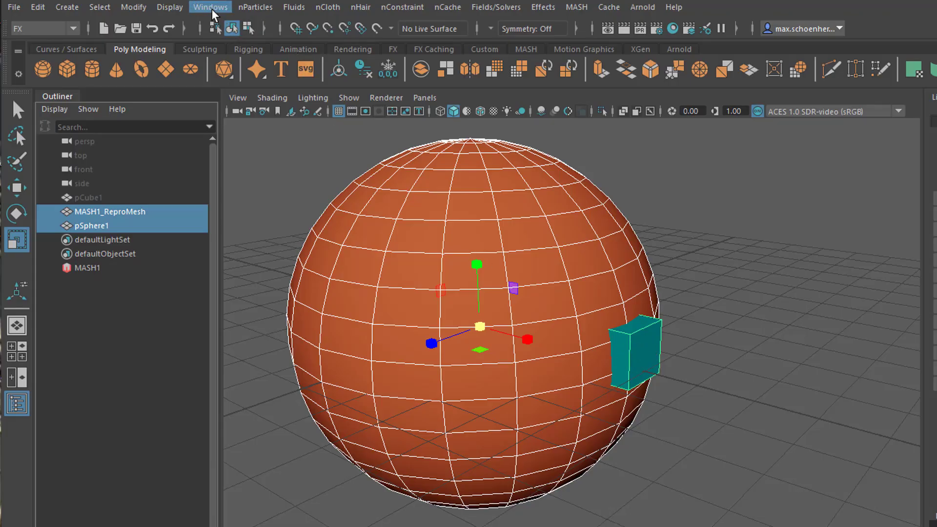
{"action": "left_click", "coordinate": [73, 28]}
{"action": "left_click", "coordinate": [47, 45]}
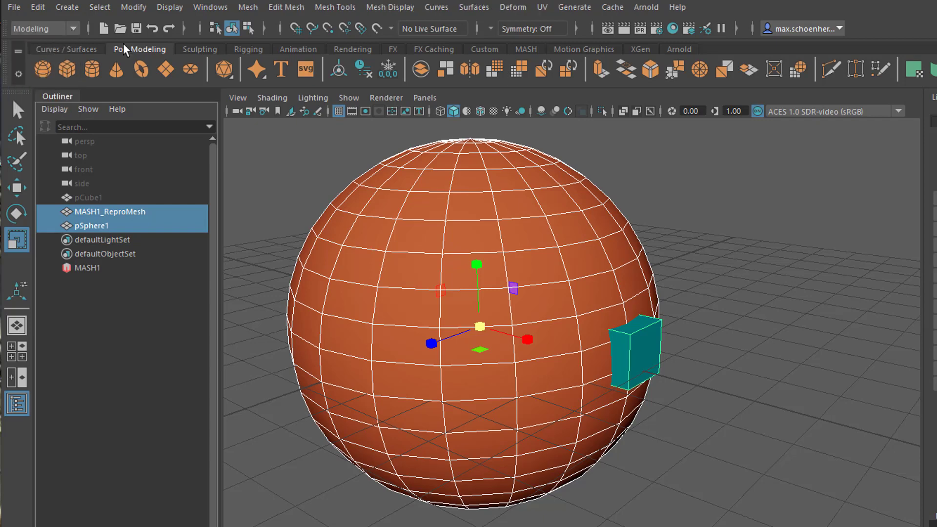
{"action": "left_click", "coordinate": [248, 8]}
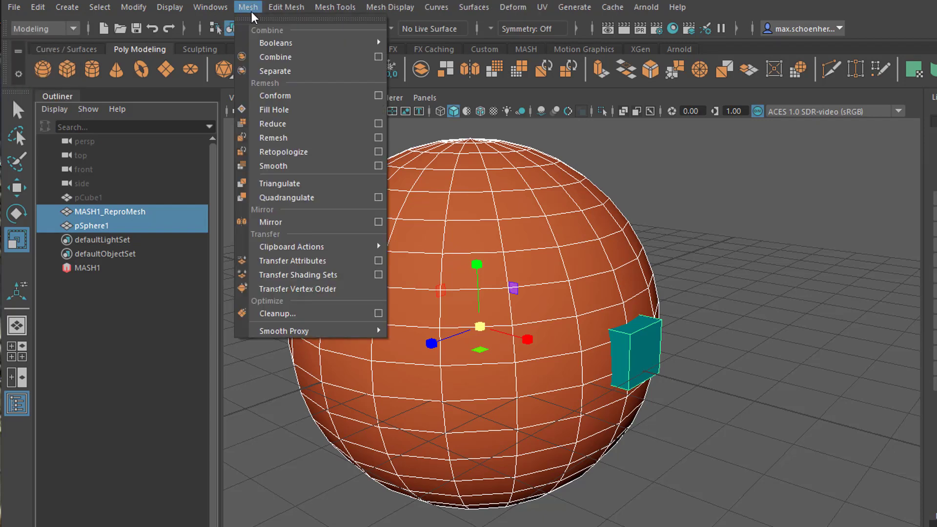
{"action": "mouse_move", "coordinate": [282, 43]}
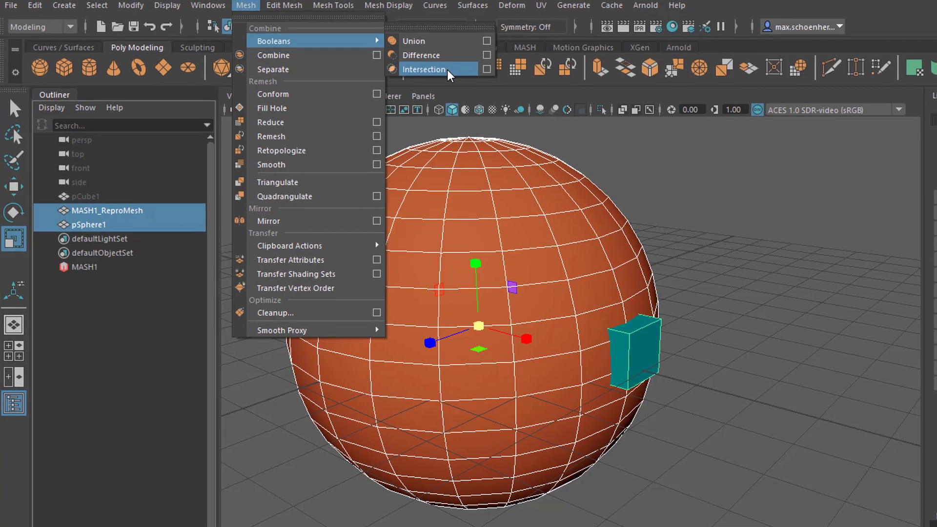
{"action": "left_click", "coordinate": [449, 73]}
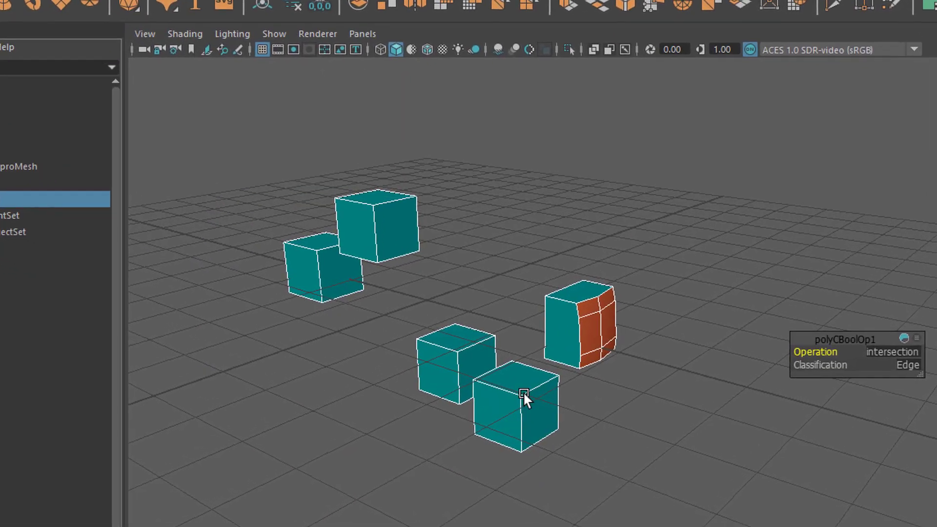
{"action": "left_click_drag", "start_coordinate": [533, 436], "coordinate": [435, 430], "text": "alt"}
{"action": "left_click_drag", "start_coordinate": [342, 415], "coordinate": [532, 441], "text": "alt"}
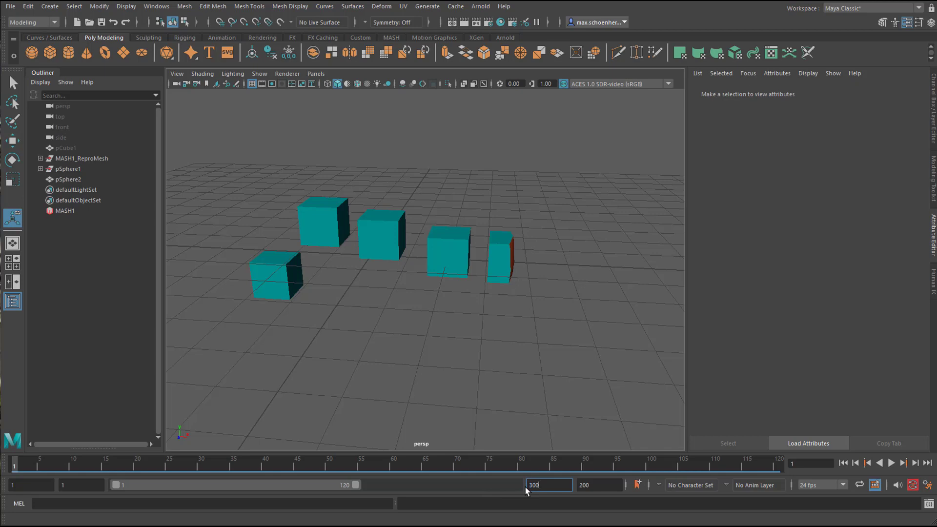
- Set the playback end frame to 300 and play the animation to check the intersection from different angles
{"action": "key", "text": "Return"}
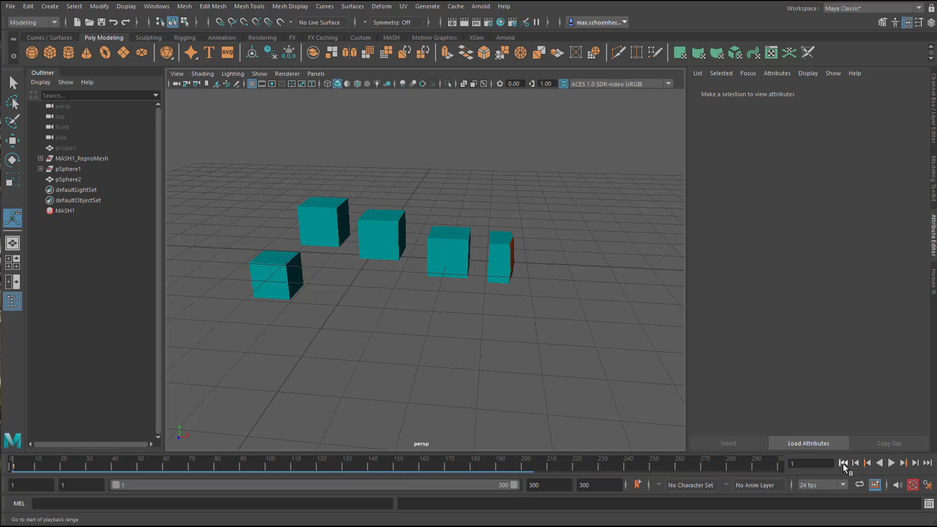
{"action": "left_click", "coordinate": [892, 464]}
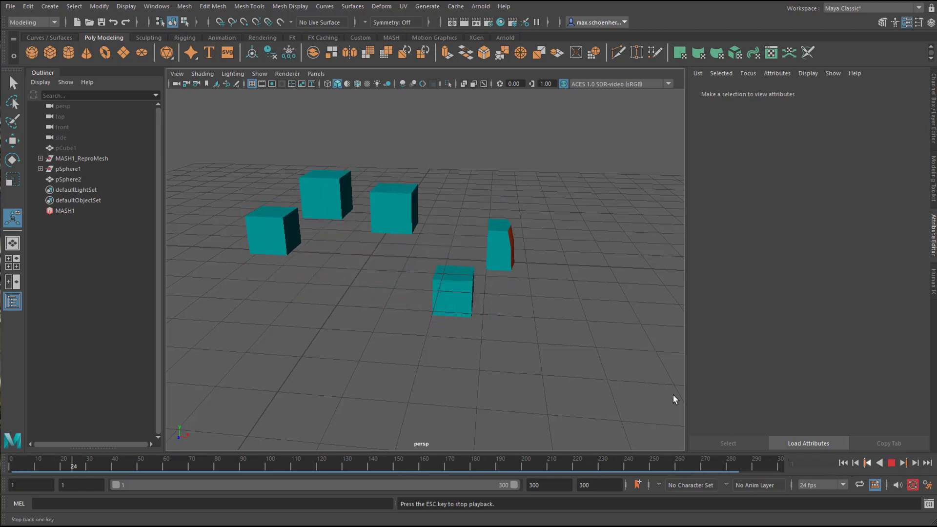
{"action": "left_click_drag", "start_coordinate": [573, 389], "coordinate": [410, 393], "text": "alt"}
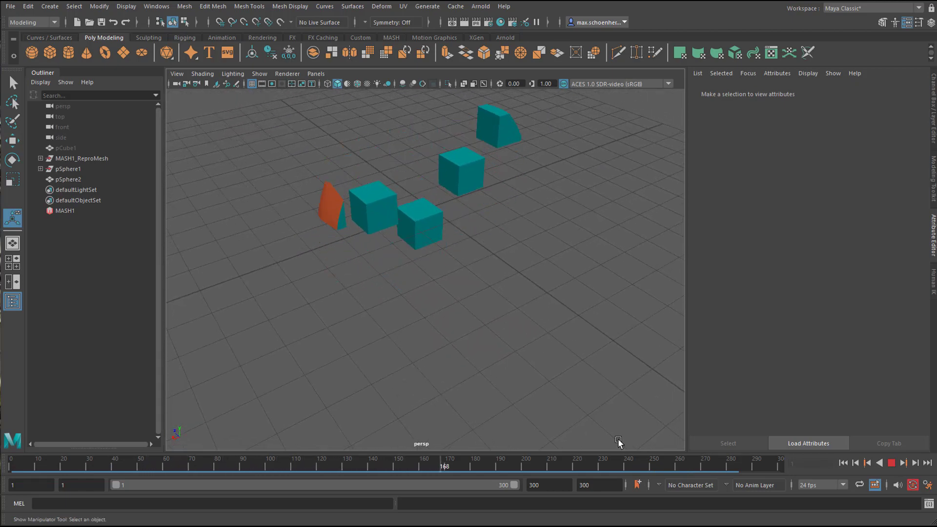
{"action": "left_click", "coordinate": [875, 465]}
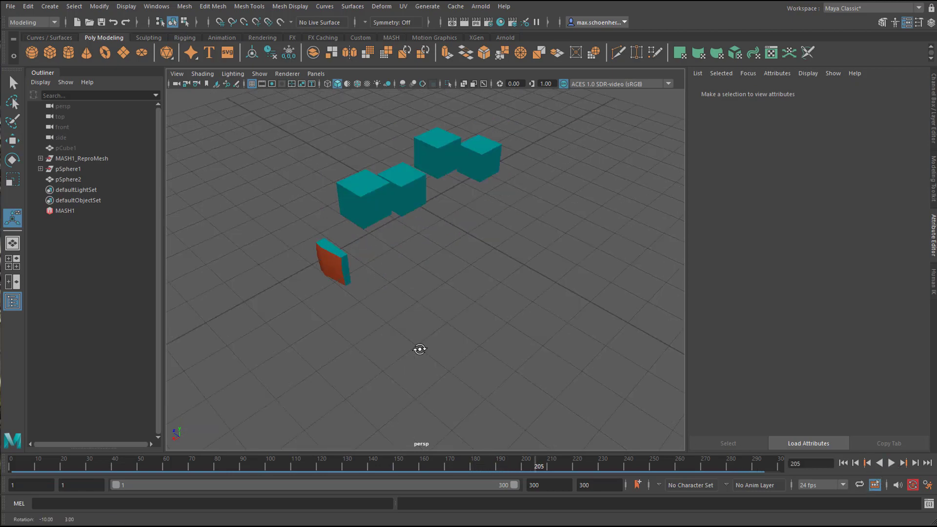
{"action": "left_click_drag", "start_coordinate": [419, 347], "coordinate": [508, 360], "text": "alt"}
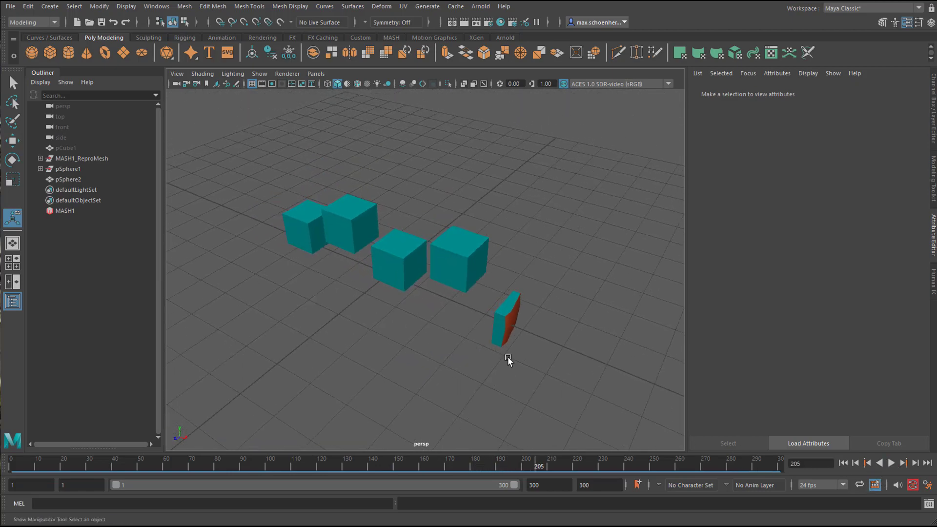
- Scale pSphere1 down uniformly to about 2.78 and replay the animation from the start
{"action": "left_click", "coordinate": [117, 168]}
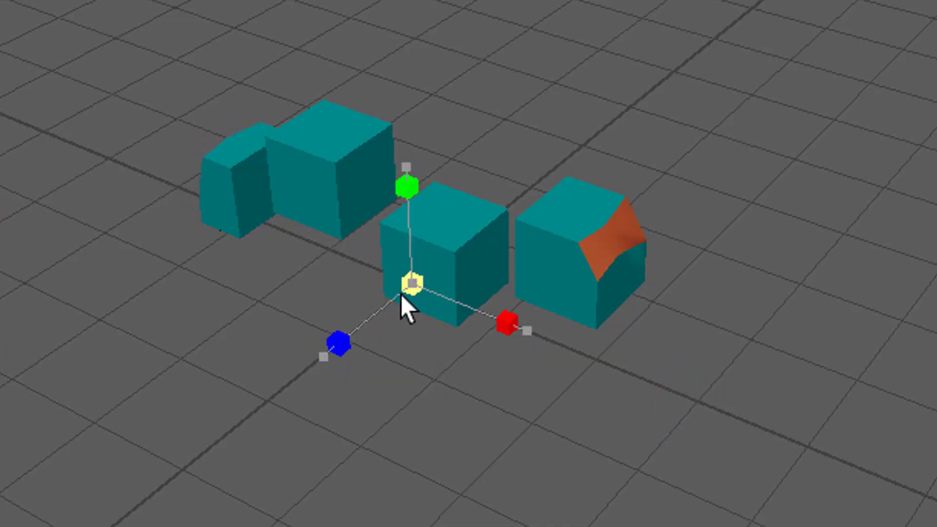
{"action": "left_click_drag", "start_coordinate": [395, 300], "coordinate": [526, 324], "text": "alt"}
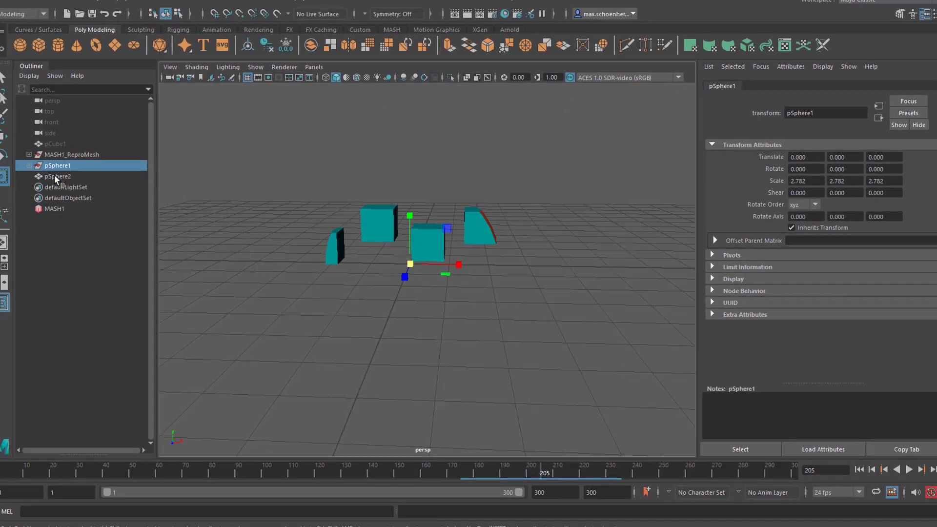
{"action": "left_click", "coordinate": [64, 210]}
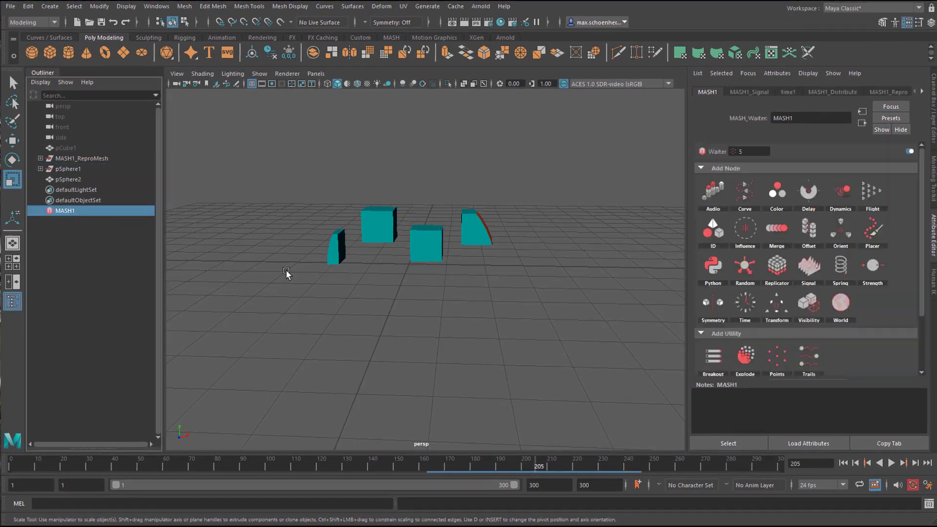
{"action": "left_click", "coordinate": [843, 463]}
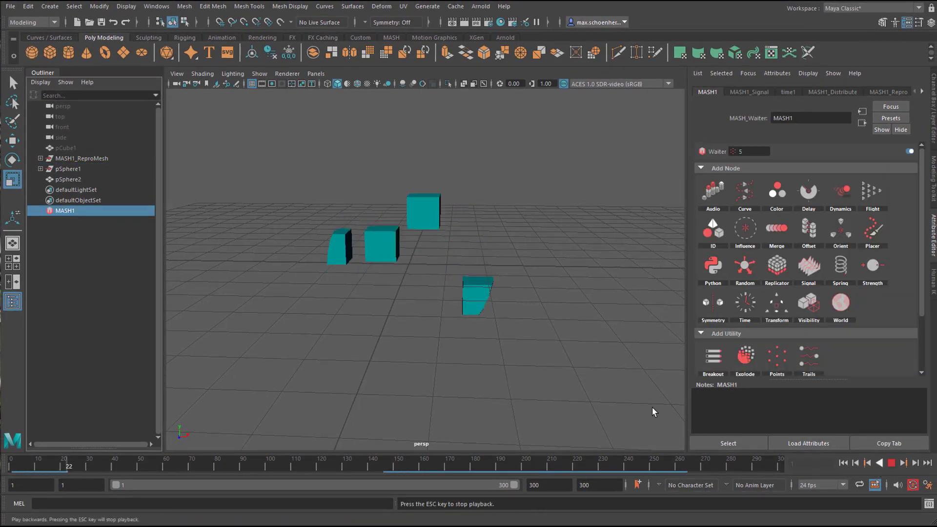
{"action": "left_click_drag", "start_coordinate": [514, 368], "coordinate": [500, 388], "text": "alt"}
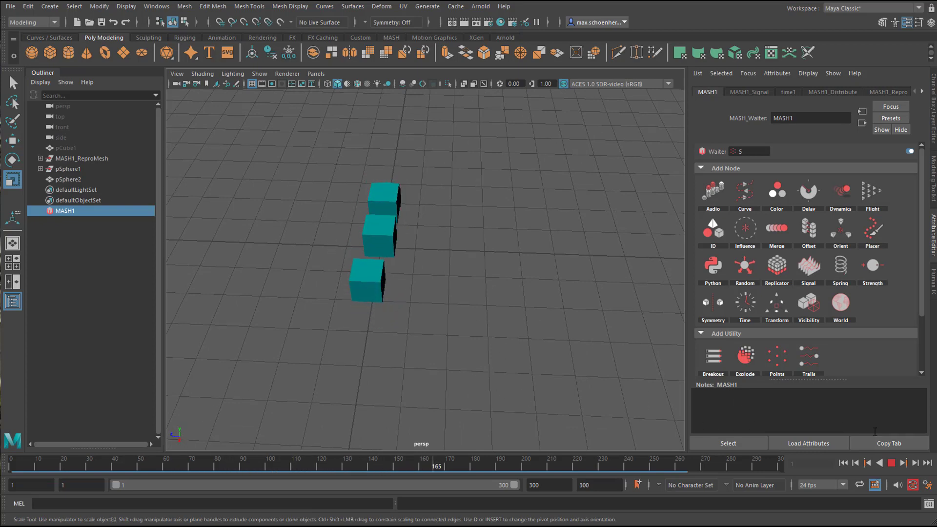
- Raise the MASH1_Signal node's Position Z to about 2.02 and replay the animation, viewing the cubes from several angles
{"action": "left_click", "coordinate": [761, 92]}
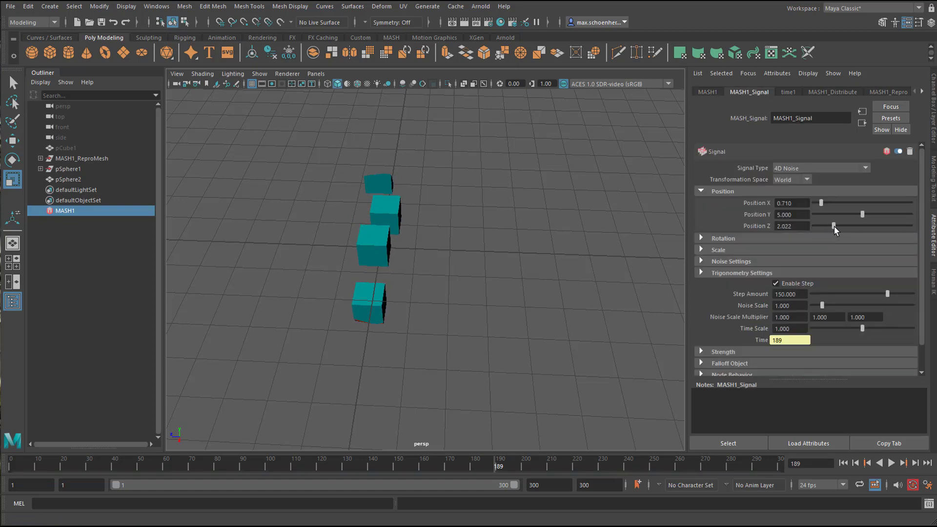
{"action": "left_click", "coordinate": [843, 463]}
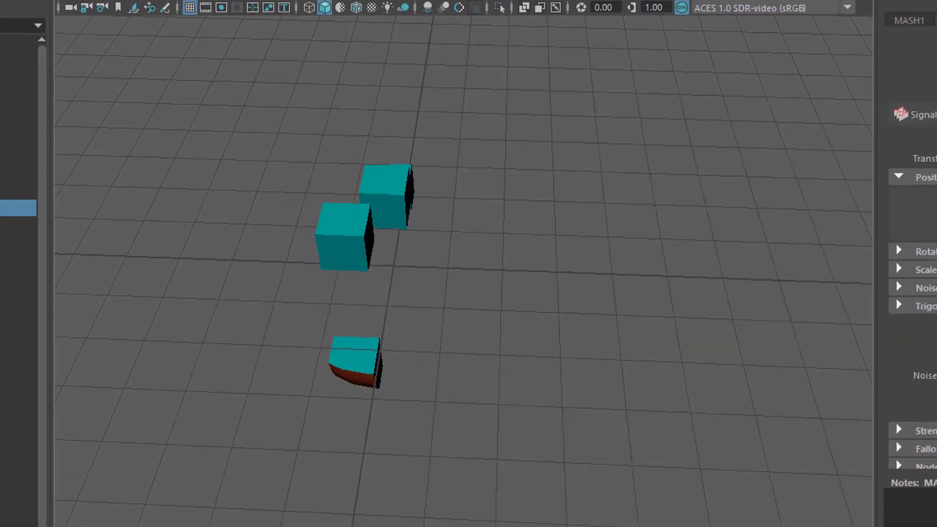
{"action": "left_click_drag", "start_coordinate": [545, 423], "coordinate": [498, 424], "text": "alt"}
{"action": "left_click_drag", "start_coordinate": [549, 499], "coordinate": [662, 514], "text": "alt"}
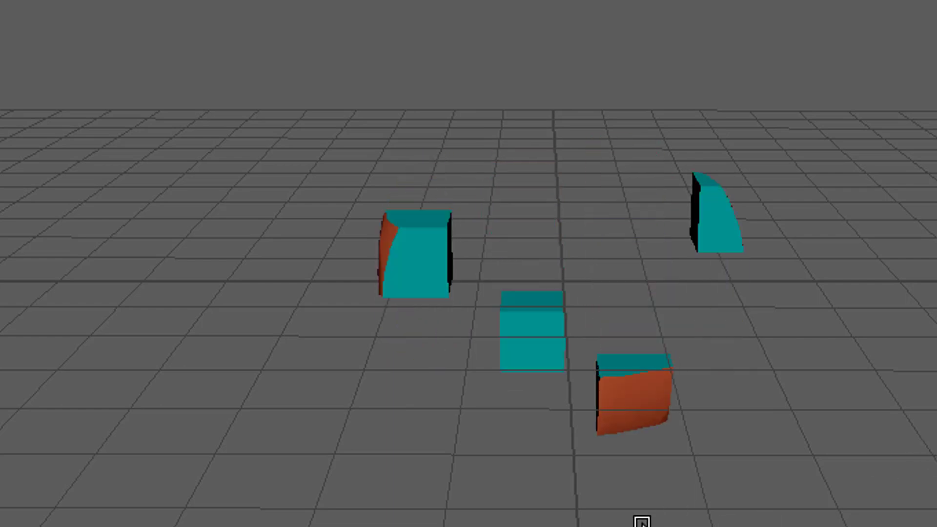
{"action": "left_click_drag", "start_coordinate": [643, 520], "coordinate": [576, 502], "text": "alt"}
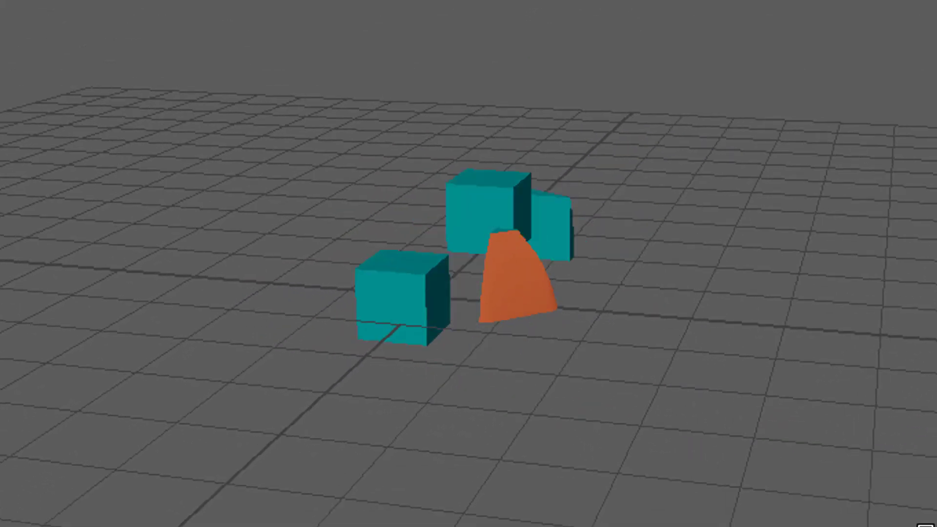